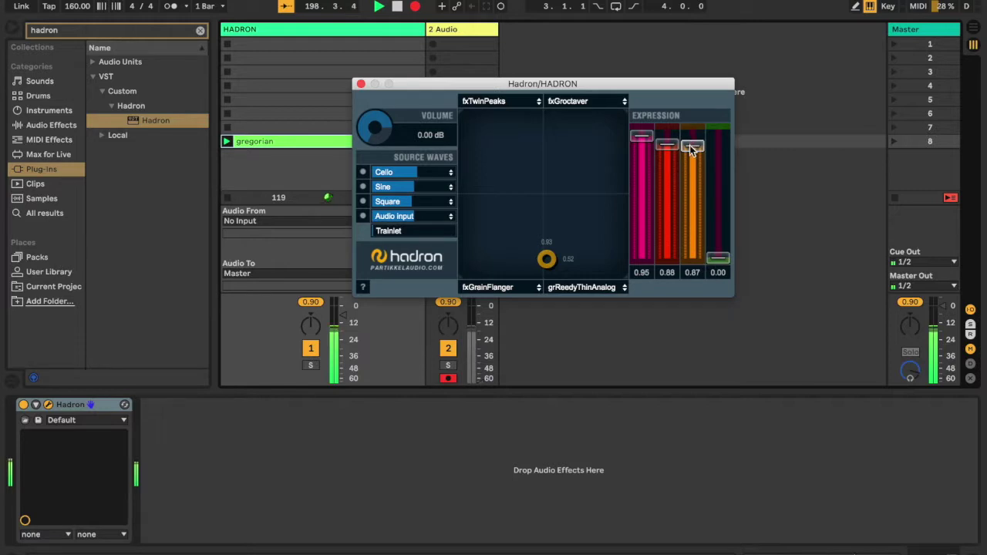
Zero Hadron's expression sliders and push the morph point up toward the fxTwinPeaks corner
{"action": "left_click_drag", "start_coordinate": [692, 149], "coordinate": [693, 255]}
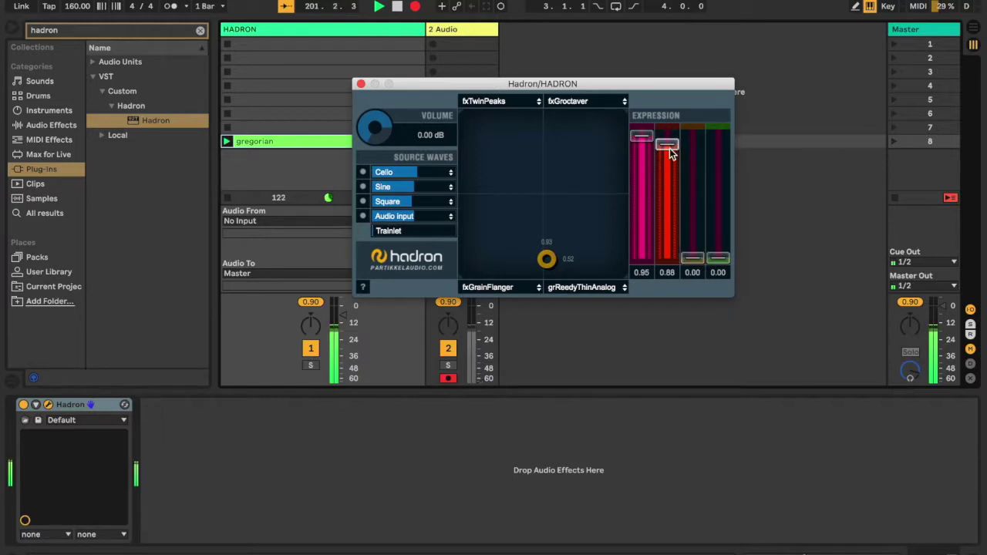
{"action": "left_click_drag", "start_coordinate": [669, 148], "coordinate": [669, 269]}
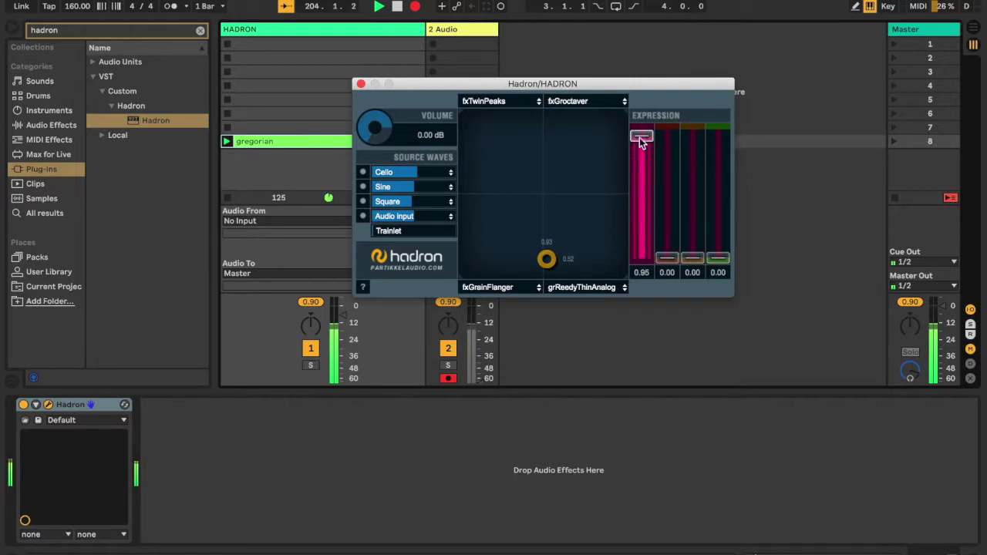
{"action": "left_click_drag", "start_coordinate": [642, 152], "coordinate": [643, 265]}
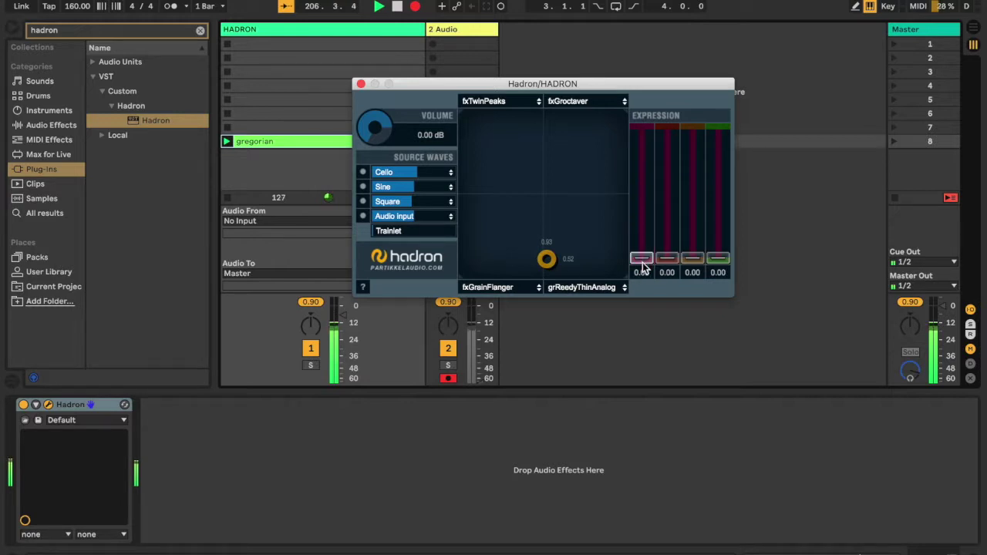
{"action": "left_click_drag", "start_coordinate": [546, 259], "coordinate": [456, 104]}
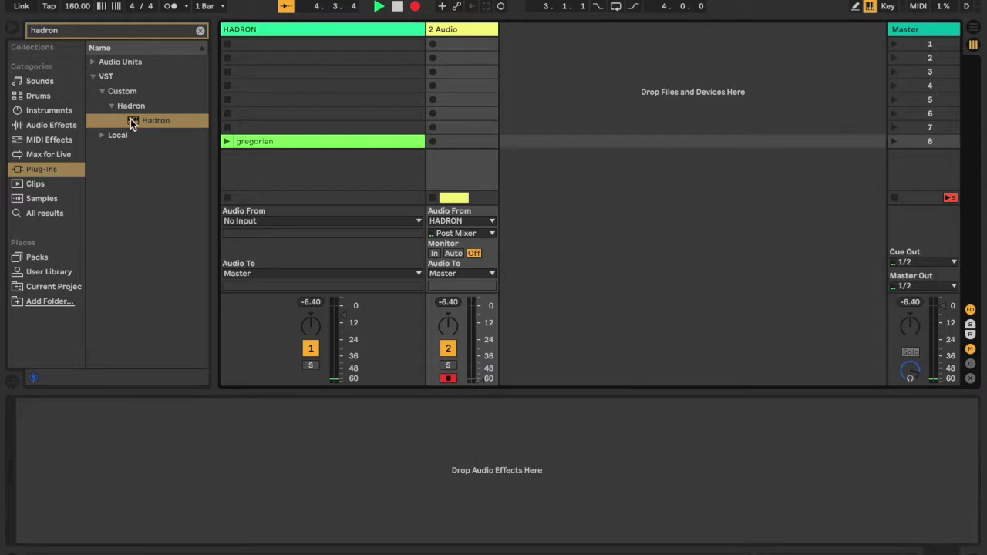
Load a fresh Hadron from the Plug-ins browser onto the HADRON track and raise its window
{"action": "left_click", "coordinate": [133, 121]}
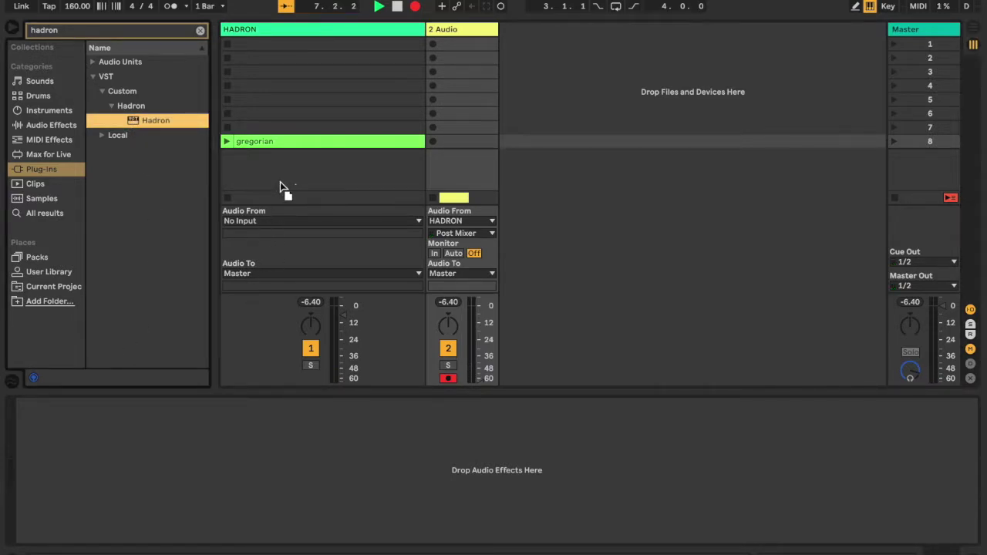
{"action": "left_click_drag", "start_coordinate": [280, 183], "coordinate": [279, 180]}
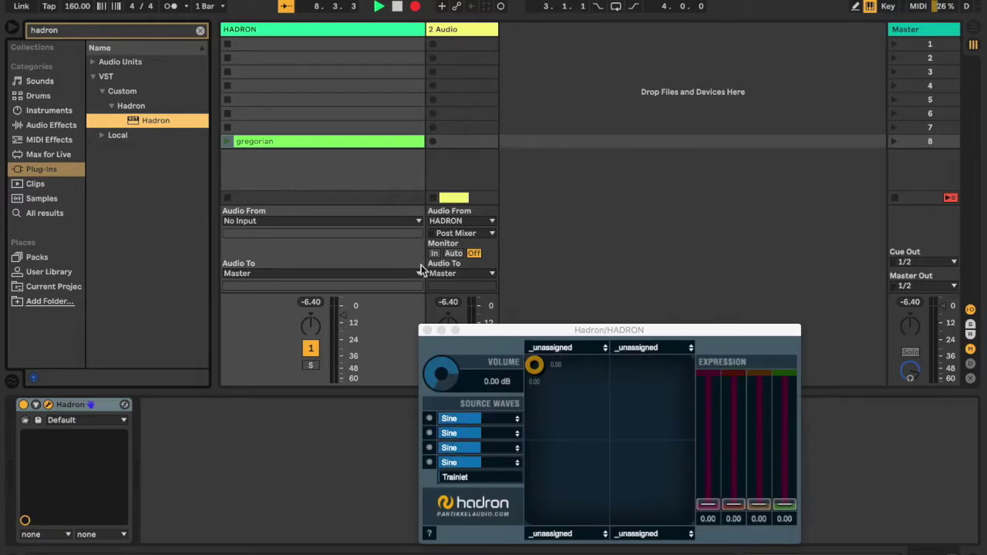
{"action": "left_click_drag", "start_coordinate": [493, 329], "coordinate": [427, 88]}
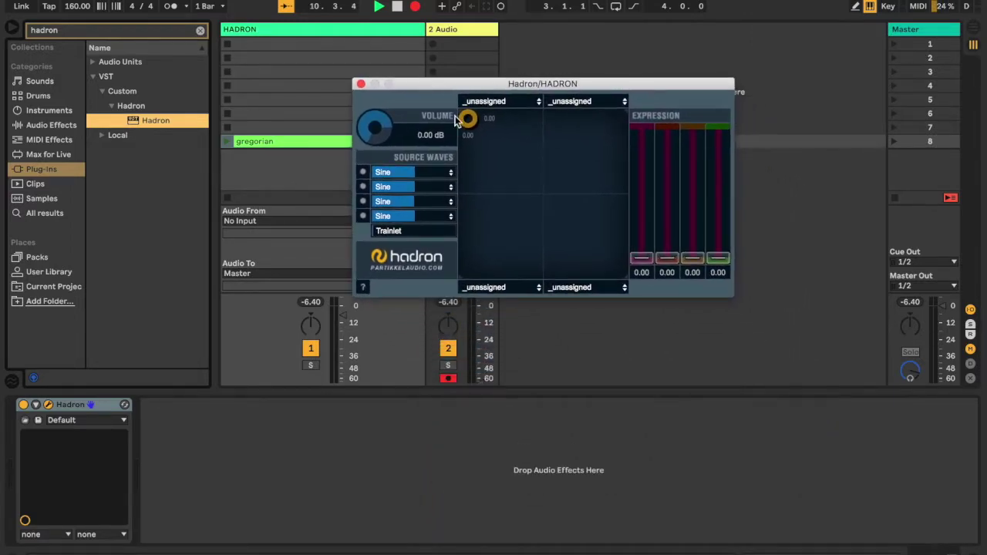
Set Hadron's source waves to Cello in slot 1, Square in slot 3 and Audio Input in slot 4
{"action": "left_click", "coordinate": [429, 173]}
{"action": "left_click", "coordinate": [423, 242]}
{"action": "left_click", "coordinate": [391, 204]}
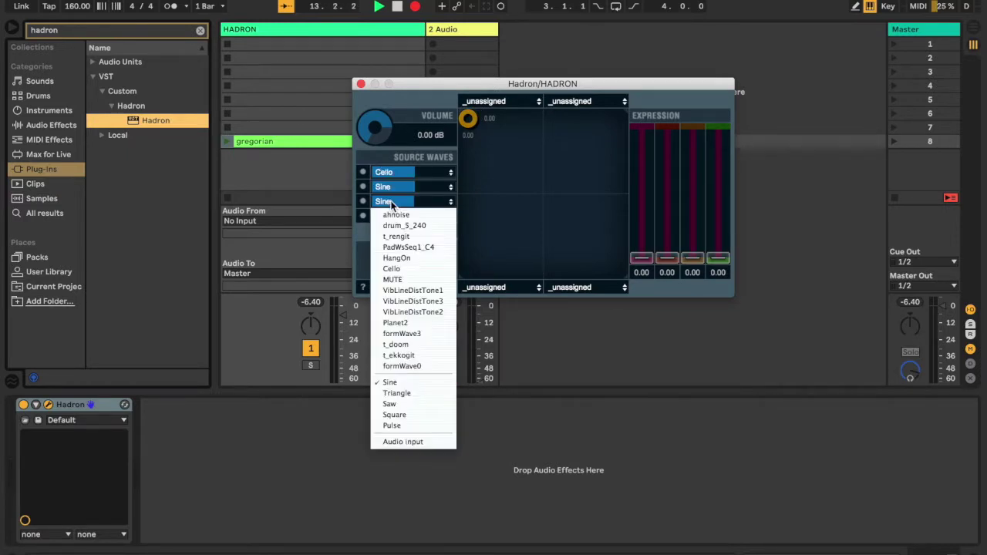
{"action": "left_click", "coordinate": [410, 416]}
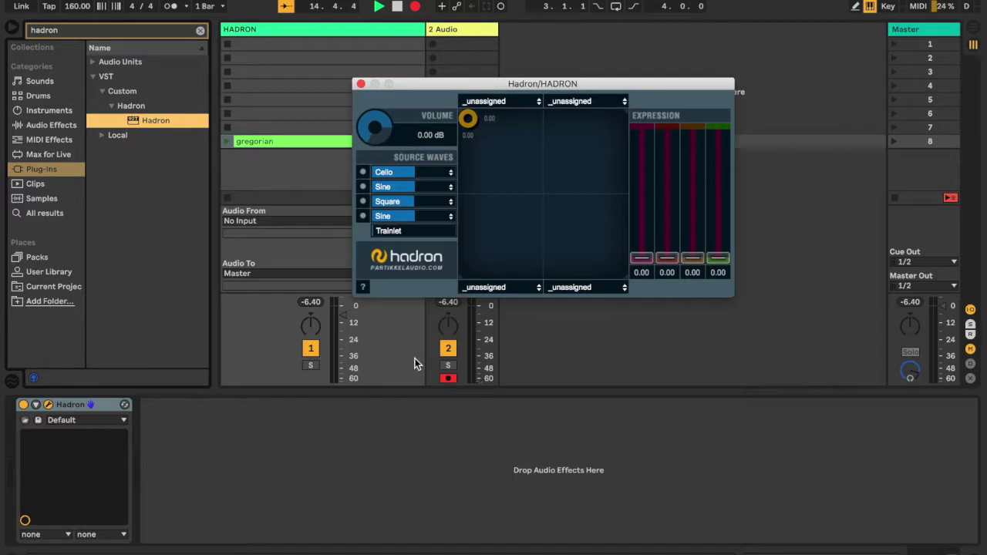
{"action": "left_click", "coordinate": [408, 219]}
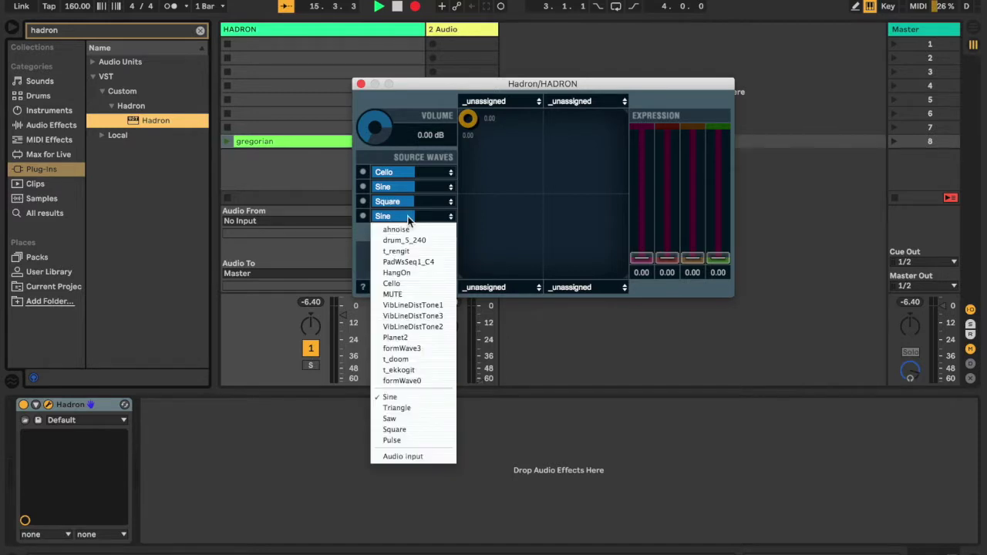
{"action": "left_click", "coordinate": [422, 456]}
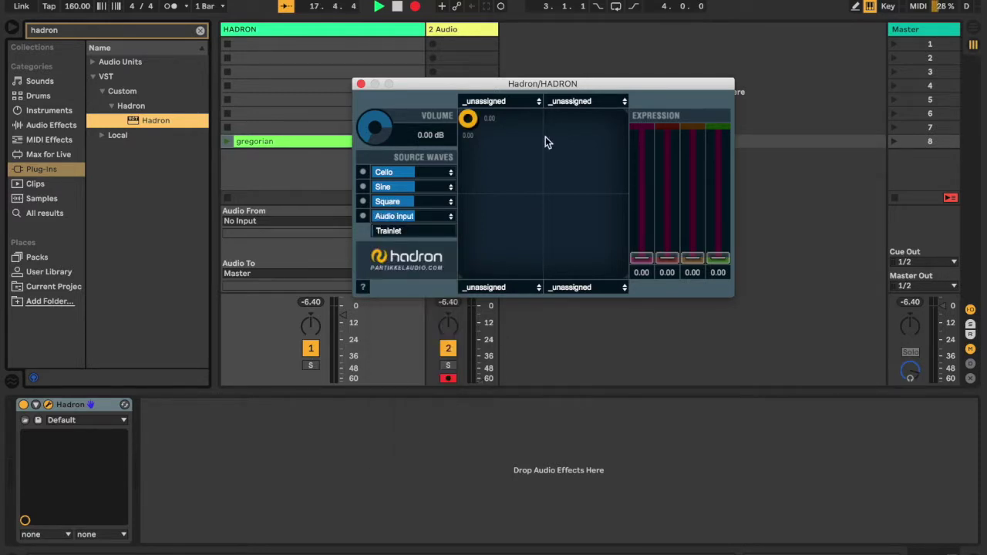
Assign fxTwinPeaks to the top-left state slot and launch the gregorian clip
{"action": "left_click", "coordinate": [498, 101]}
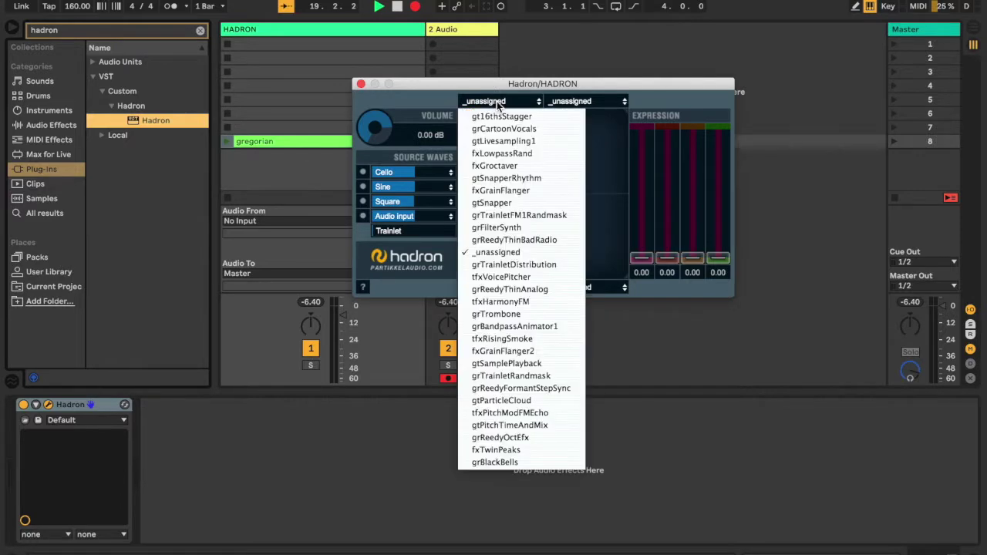
{"action": "left_click", "coordinate": [506, 452]}
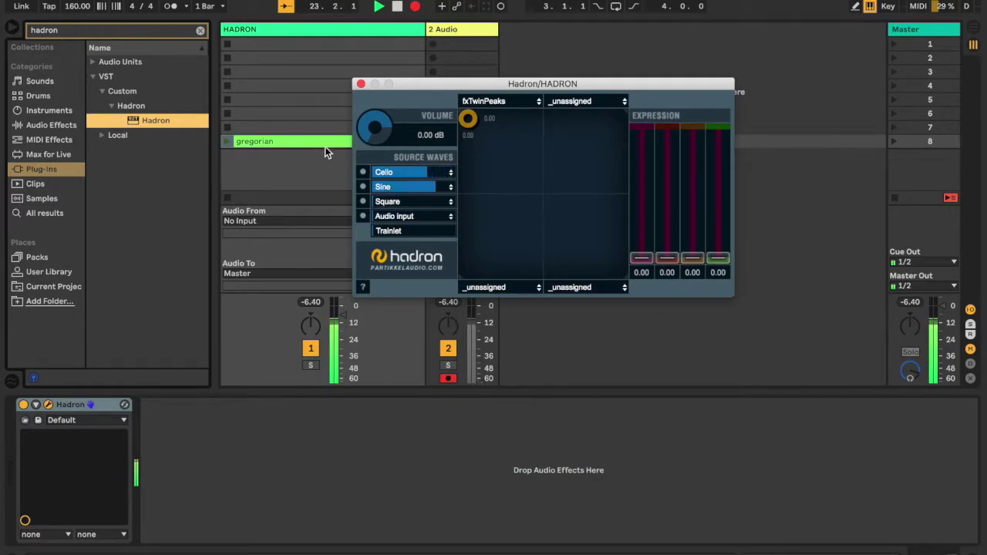
{"action": "left_click", "coordinate": [232, 140]}
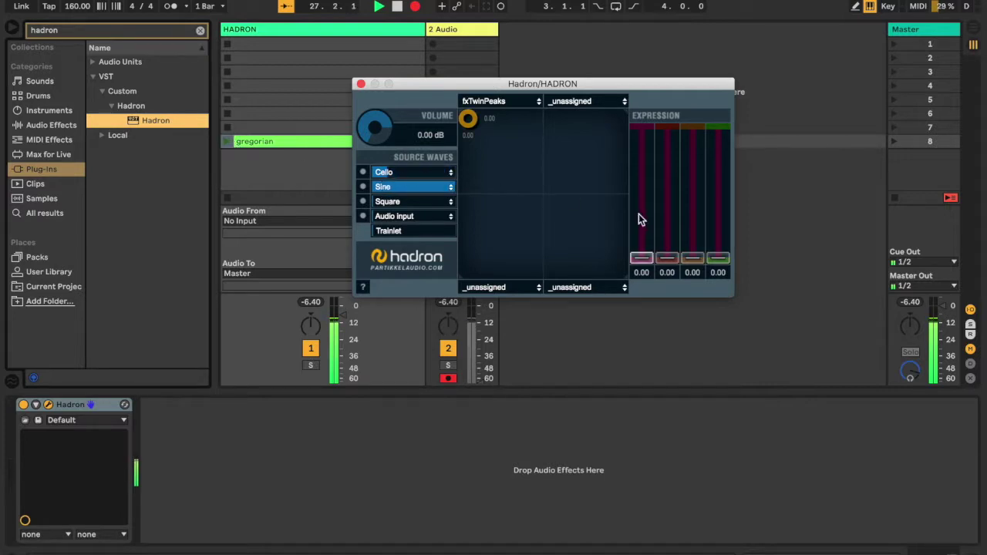
Set the four expression sliders to 0.77, 0.83, 0.72 and 0.82, then open the second slot's state list
{"action": "left_click_drag", "start_coordinate": [644, 259], "coordinate": [642, 159]}
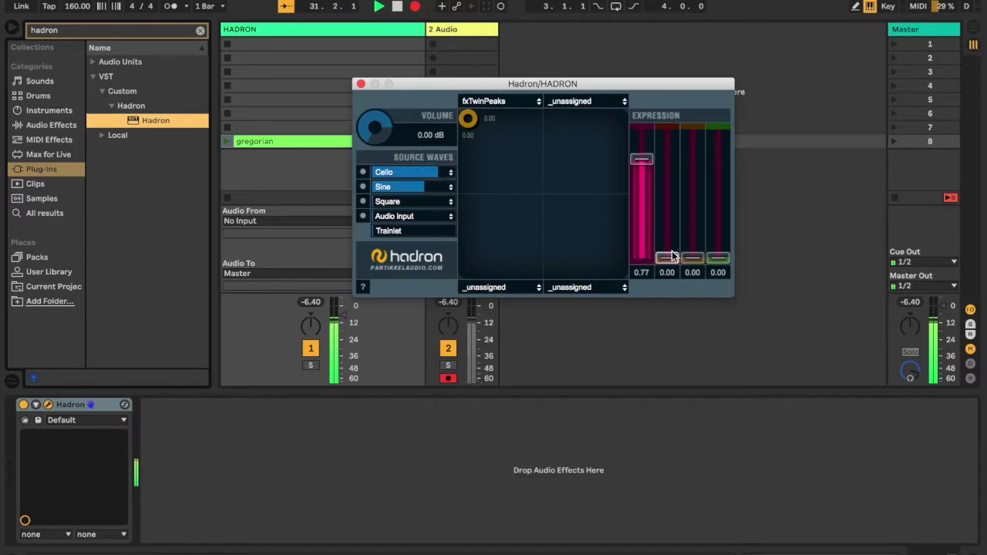
{"action": "left_click_drag", "start_coordinate": [670, 254], "coordinate": [662, 198]}
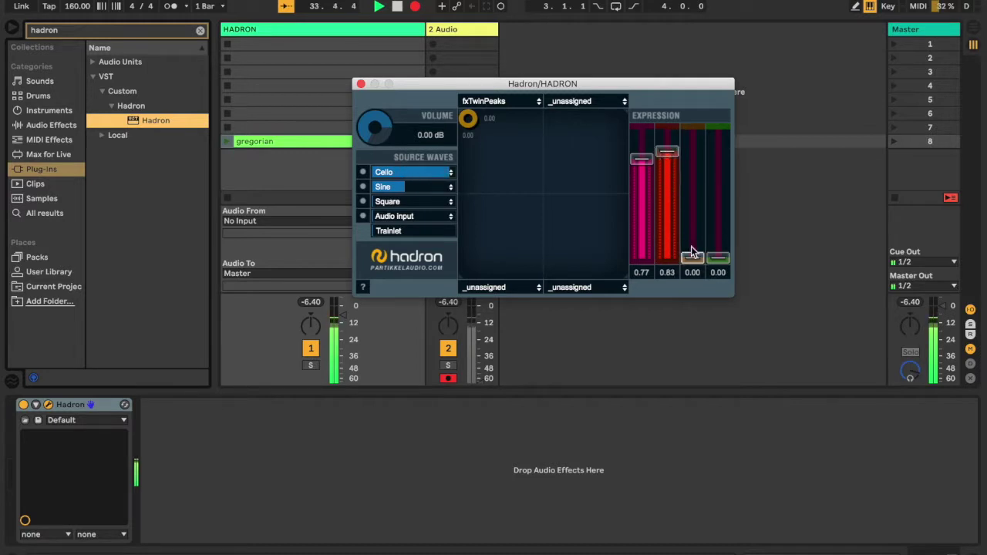
{"action": "left_click_drag", "start_coordinate": [693, 260], "coordinate": [688, 165]}
{"action": "left_click_drag", "start_coordinate": [715, 256], "coordinate": [714, 156]}
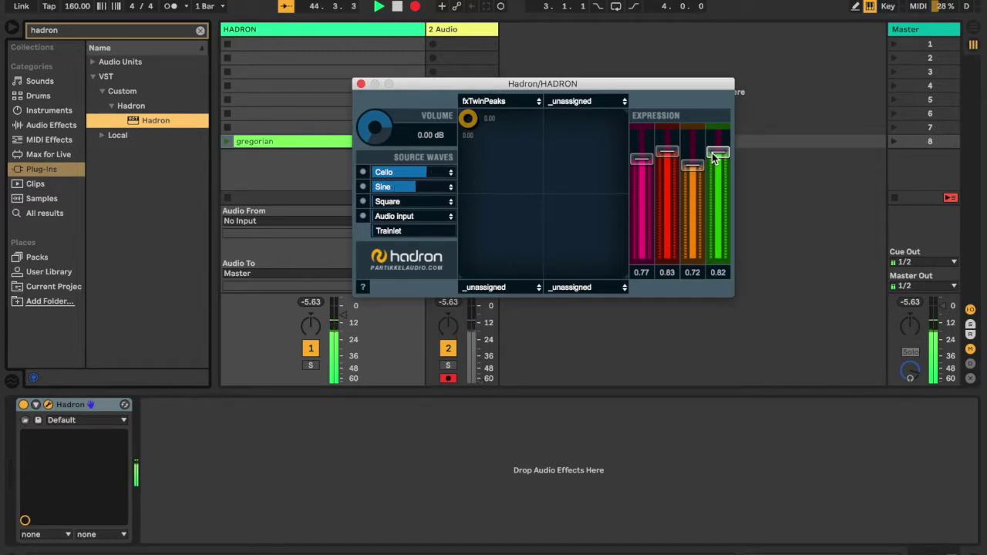
{"action": "left_click", "coordinate": [585, 102]}
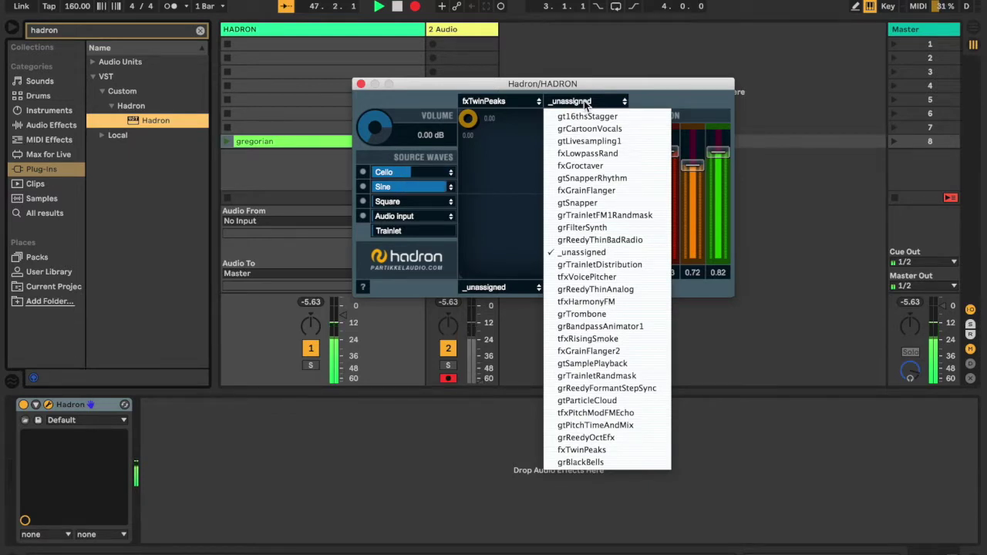
Load fxGroctaver as the second state, blend toward it, and readjust expressions to 0.82, 0.83, 0.90, 0.29
{"action": "left_click", "coordinate": [596, 166]}
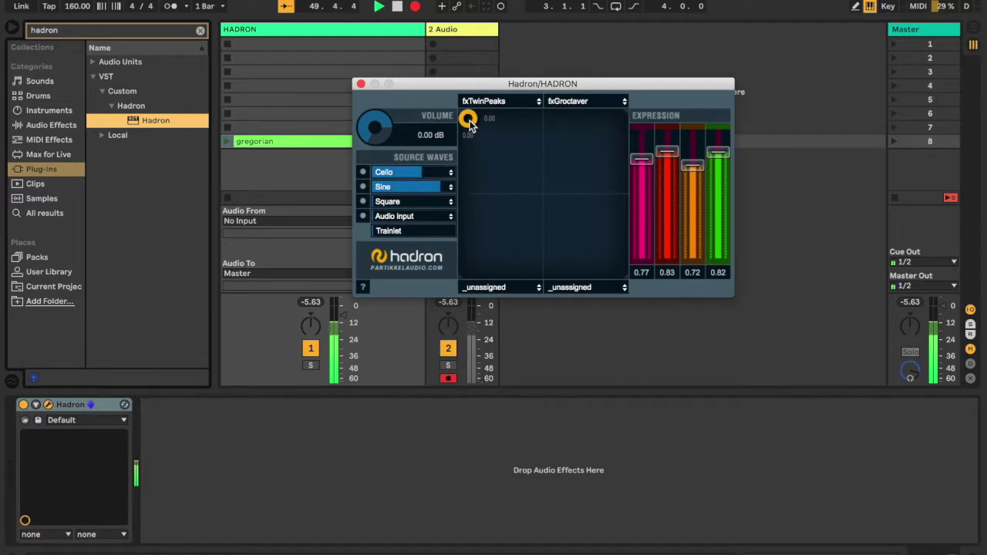
{"action": "left_click_drag", "start_coordinate": [469, 120], "coordinate": [619, 84]}
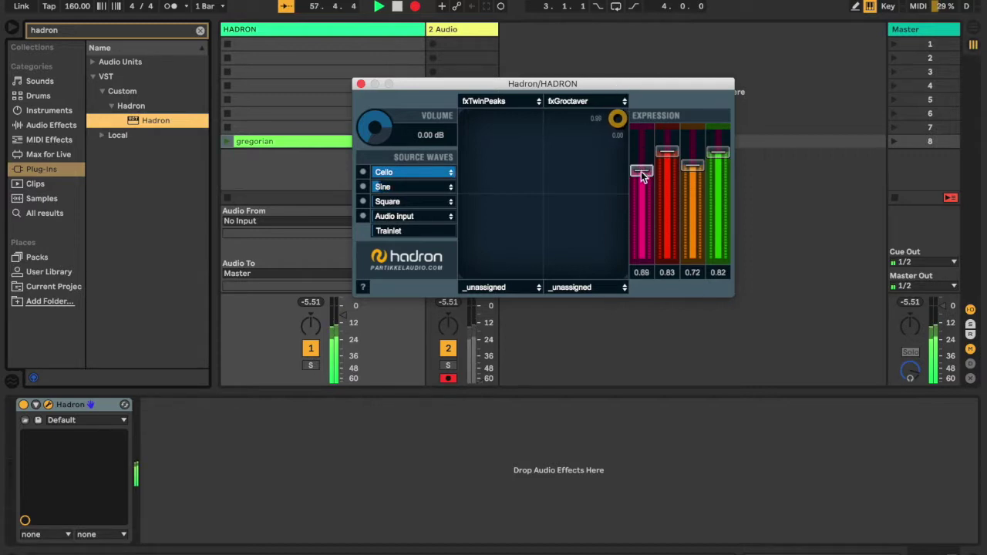
{"action": "left_click_drag", "start_coordinate": [640, 175], "coordinate": [637, 224]}
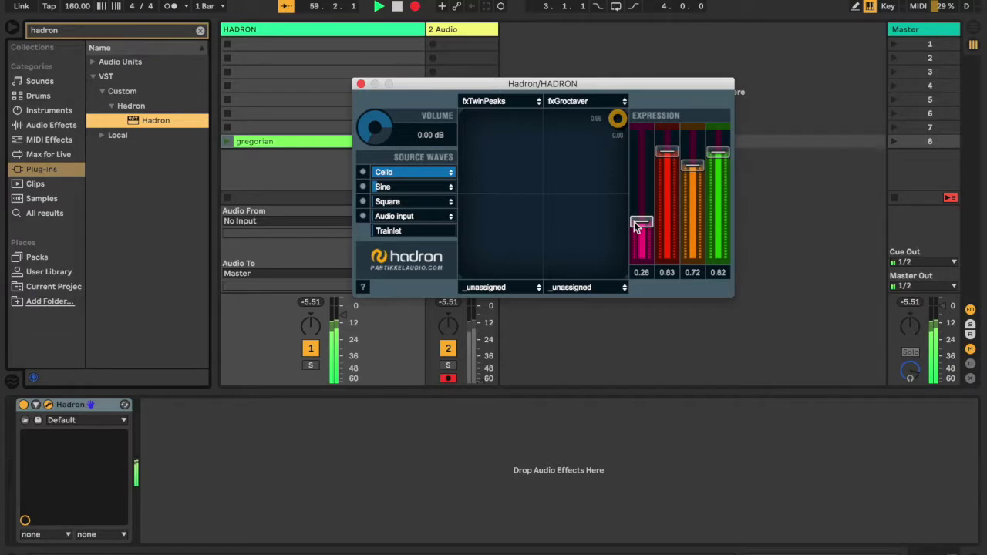
{"action": "left_click_drag", "start_coordinate": [665, 153], "coordinate": [713, 224]}
{"action": "left_click_drag", "start_coordinate": [641, 223], "coordinate": [643, 161]}
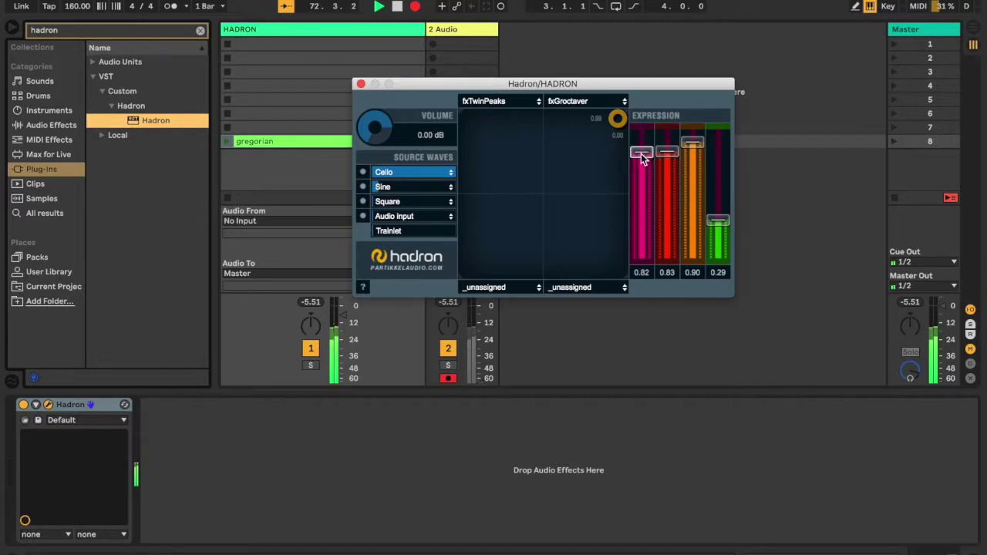
Load grReedyThinAnalog into the bottom-right slot, move the morph point to 1.00/0.76, and relaunch gregorian
{"action": "left_click", "coordinate": [591, 287]}
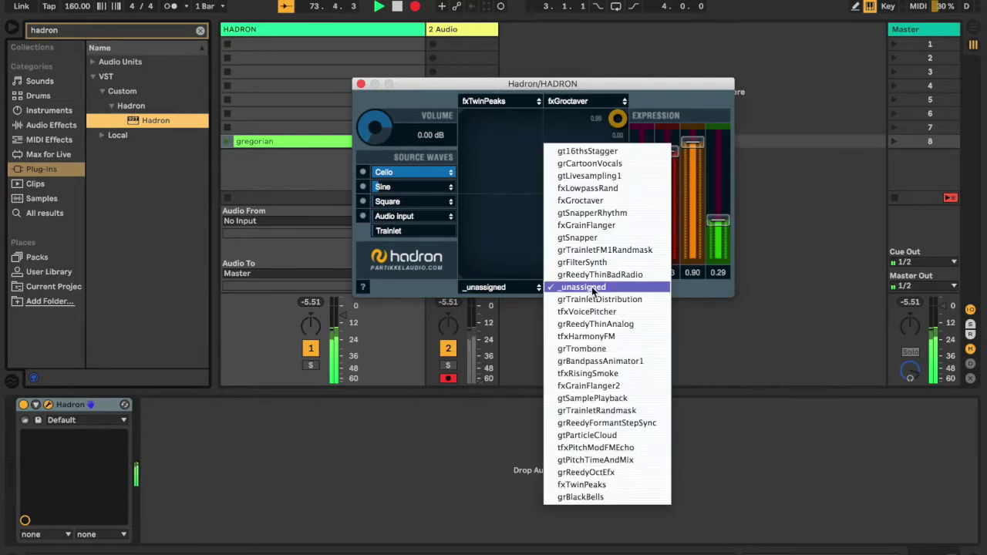
{"action": "left_click", "coordinate": [634, 323]}
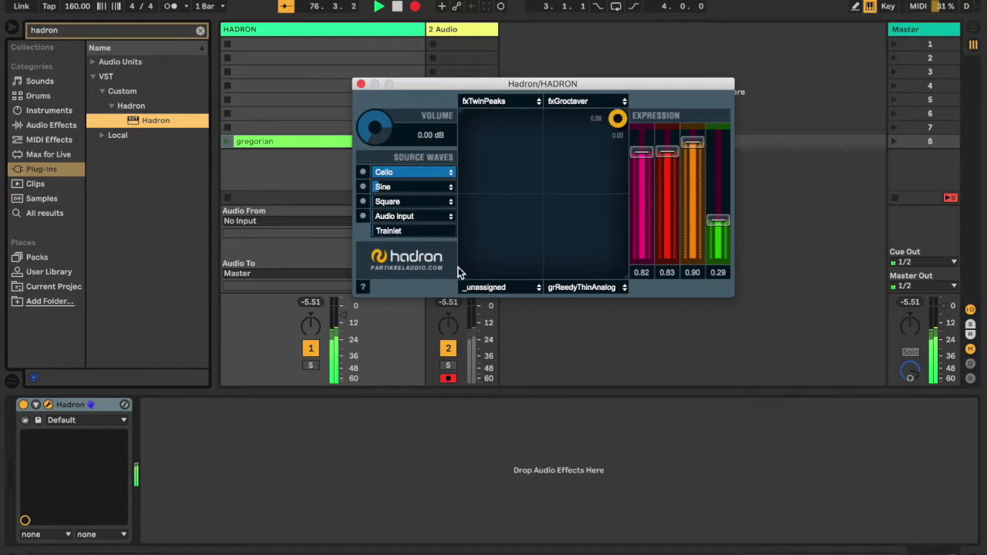
{"action": "left_click_drag", "start_coordinate": [620, 123], "coordinate": [576, 142]}
{"action": "left_click", "coordinate": [227, 143]}
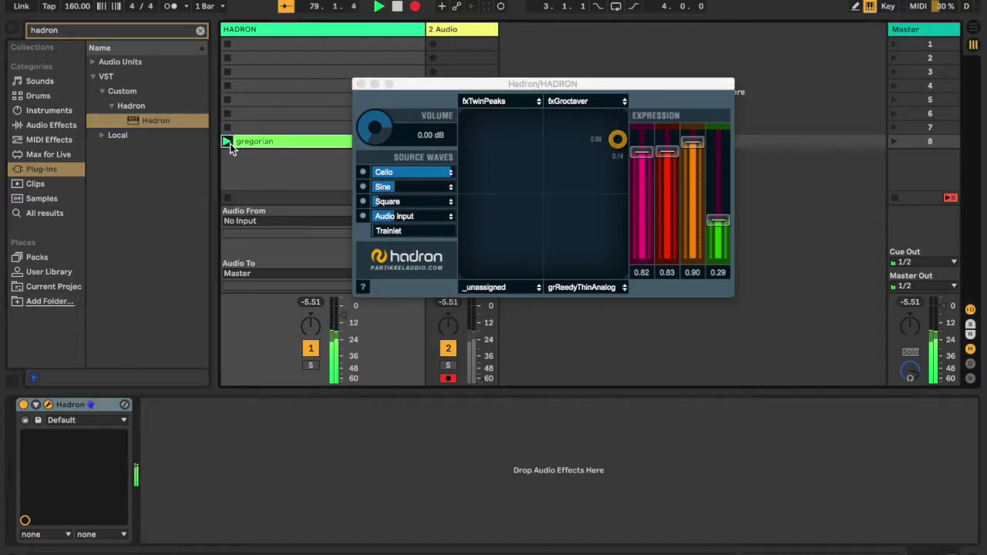
{"action": "left_click_drag", "start_coordinate": [617, 145], "coordinate": [618, 240]}
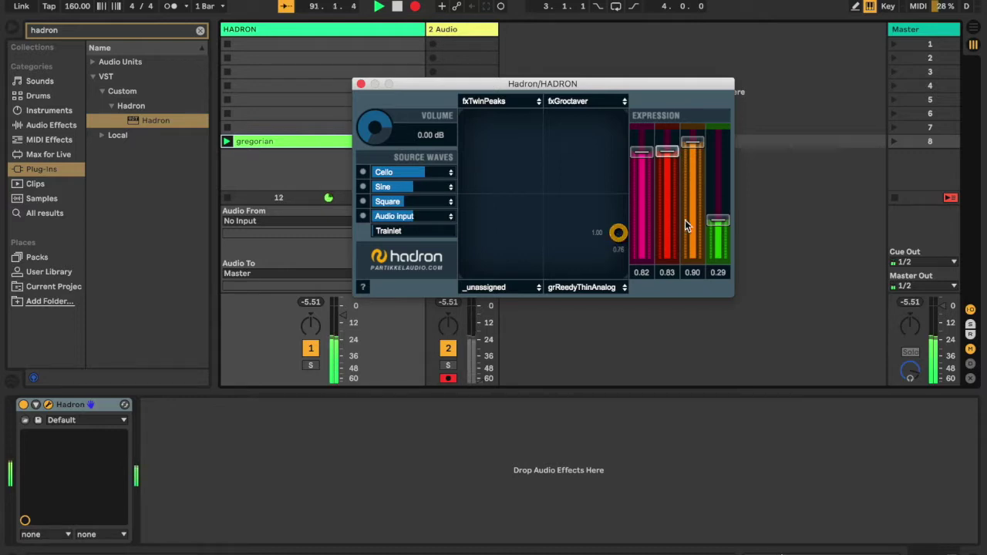
Tweak expressions to 0.82, 0.32, 0.35, 0.85 and return the morph point to the fxTwinPeaks corner
{"action": "left_click_drag", "start_coordinate": [720, 226], "coordinate": [692, 218]}
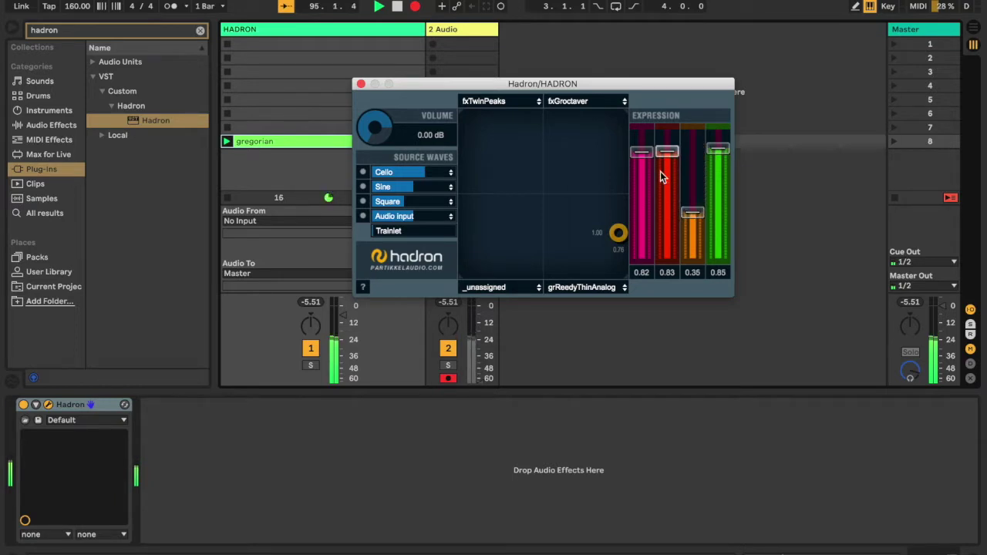
{"action": "left_click_drag", "start_coordinate": [668, 153], "coordinate": [670, 161]}
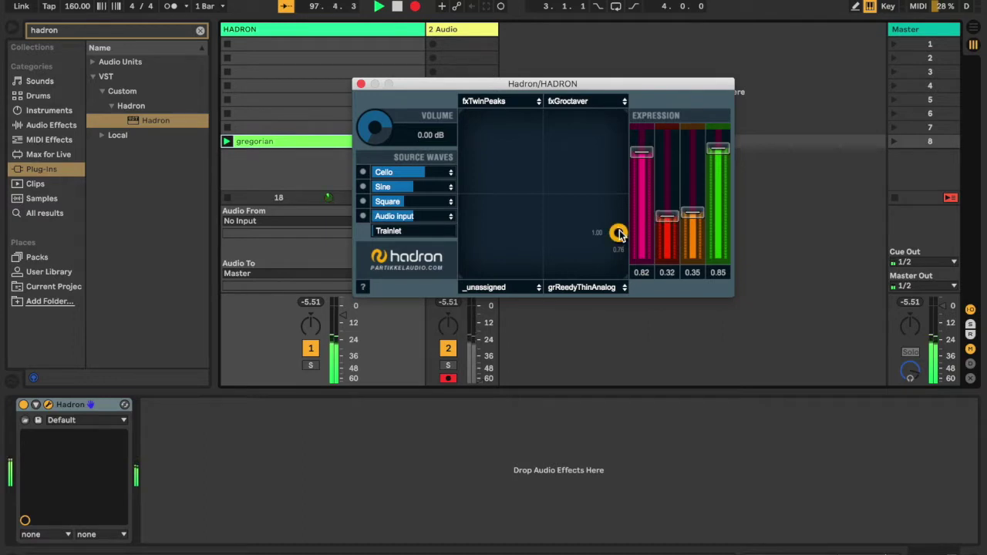
{"action": "left_click_drag", "start_coordinate": [622, 236], "coordinate": [471, 122]}
Load fxGrainFlanger into the bottom-left slot, blend down toward it, and raise the second expression to 0.76
{"action": "left_click", "coordinate": [505, 287]}
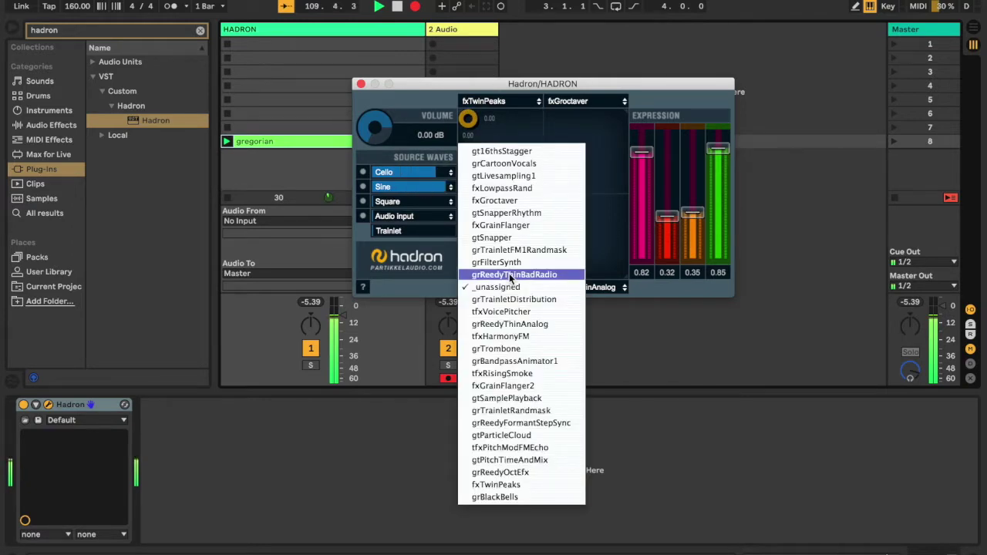
{"action": "left_click", "coordinate": [513, 225]}
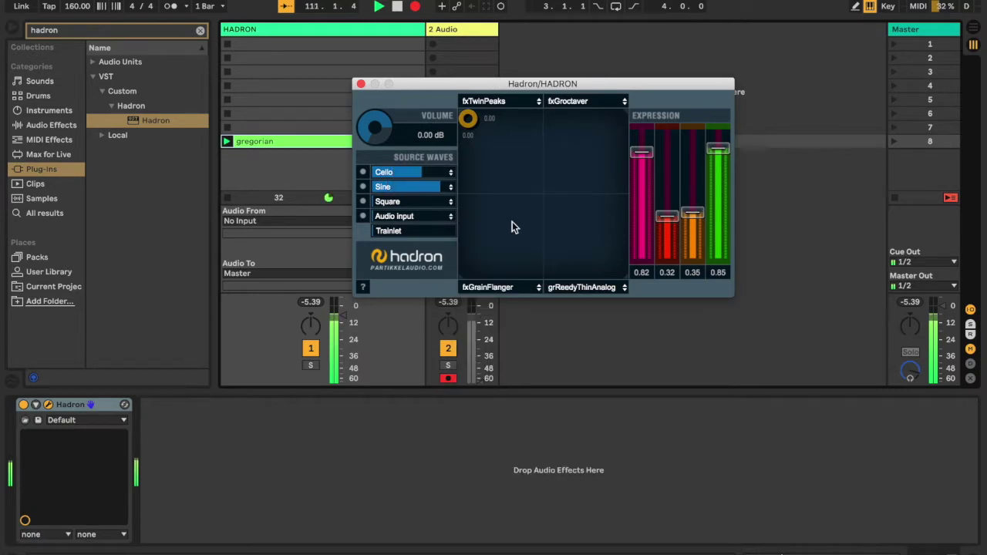
{"action": "left_click_drag", "start_coordinate": [468, 118], "coordinate": [466, 170]}
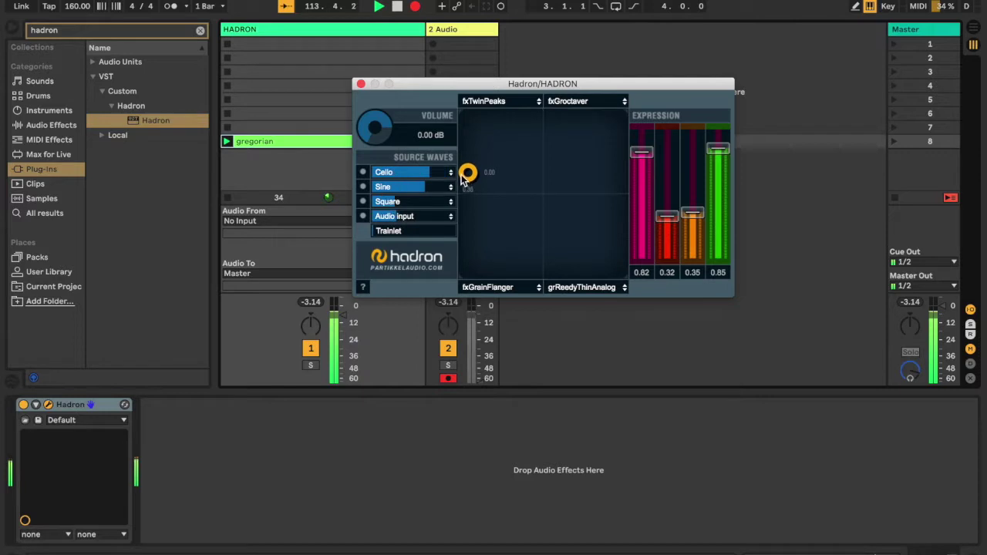
{"action": "left_click_drag", "start_coordinate": [461, 175], "coordinate": [468, 269]}
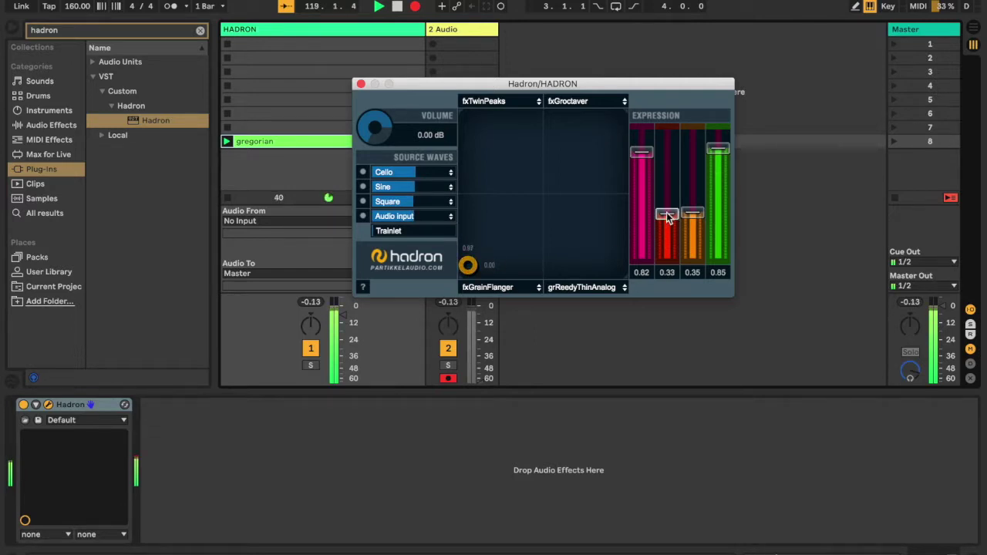
{"action": "left_click_drag", "start_coordinate": [667, 217], "coordinate": [666, 202]}
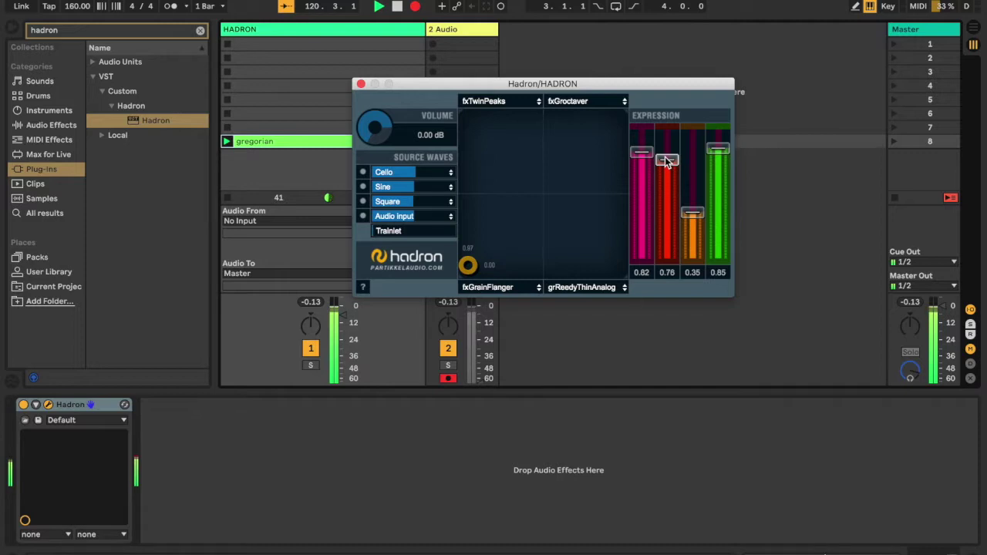